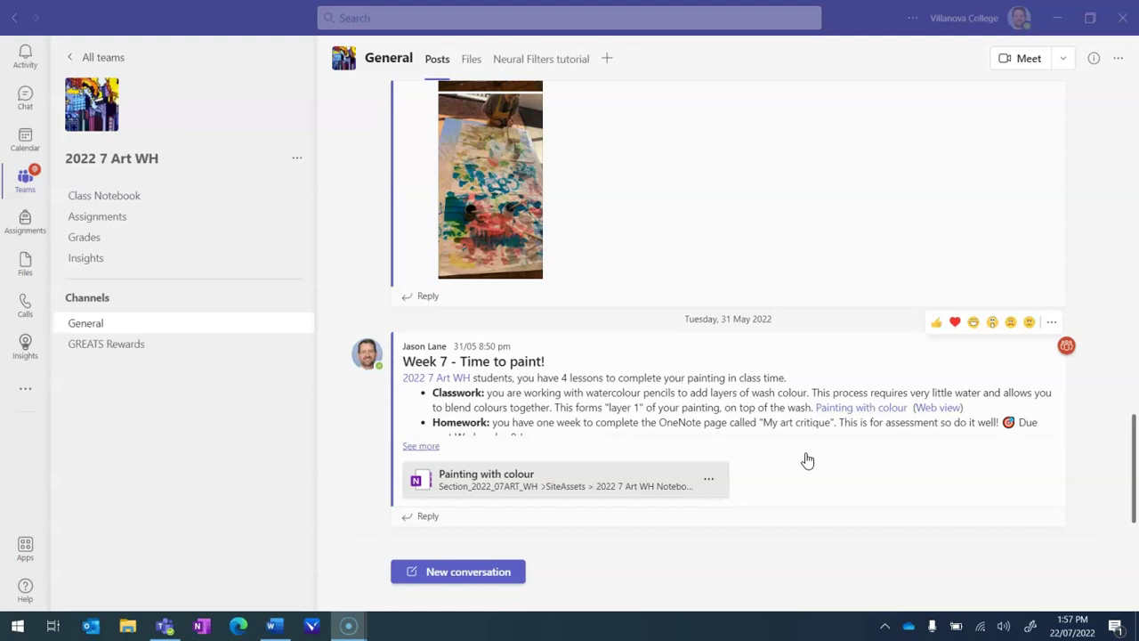
pyautogui.click(816, 458)
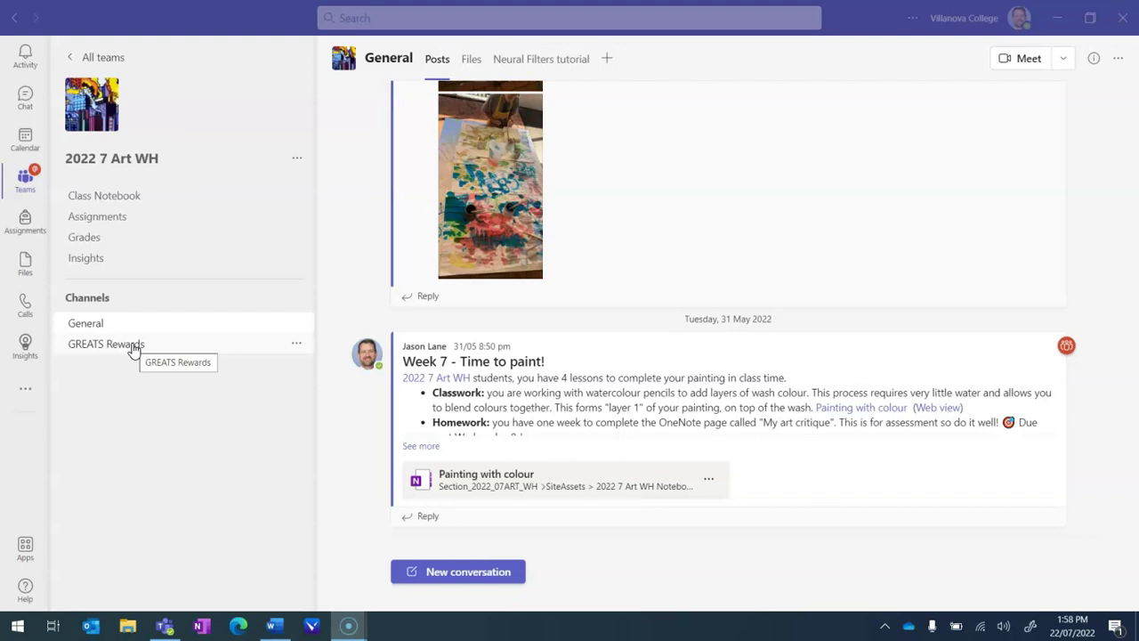
pyautogui.click(182, 358)
# Start a new conversation in the General channel, mention the Forms app and create a new poll
pyautogui.click(457, 570)
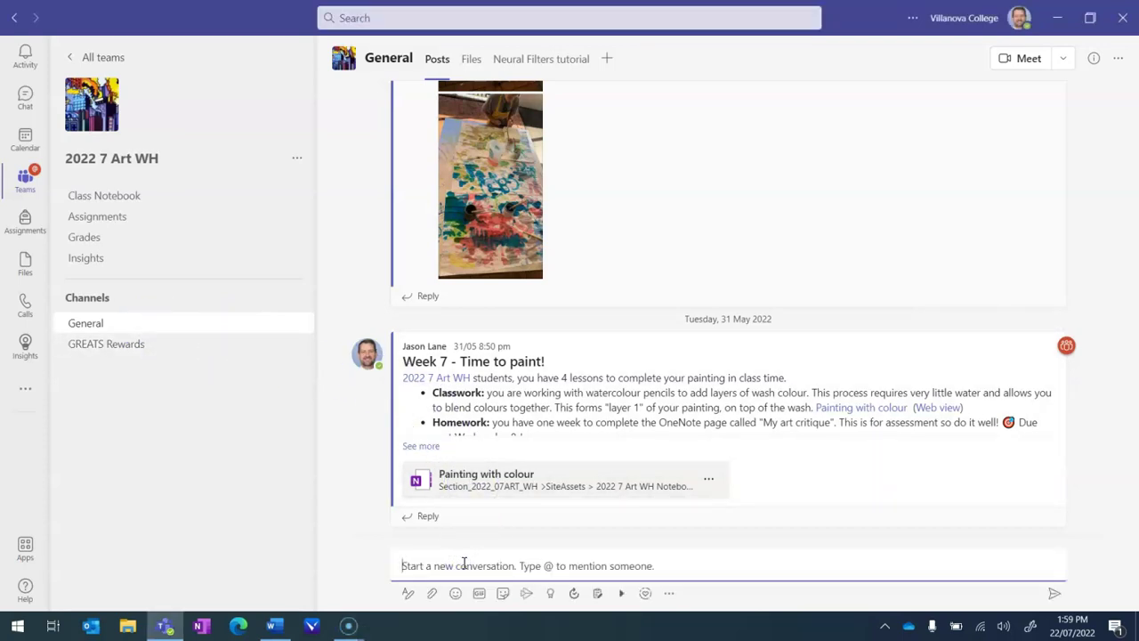
pyautogui.write('@forms')
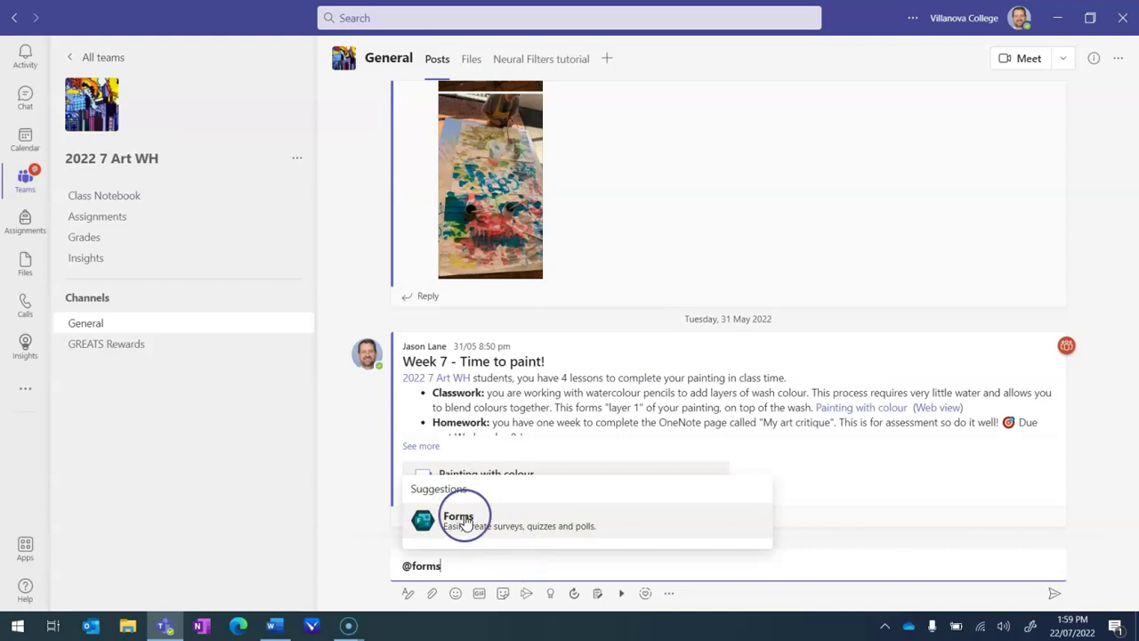
pyautogui.click(460, 519)
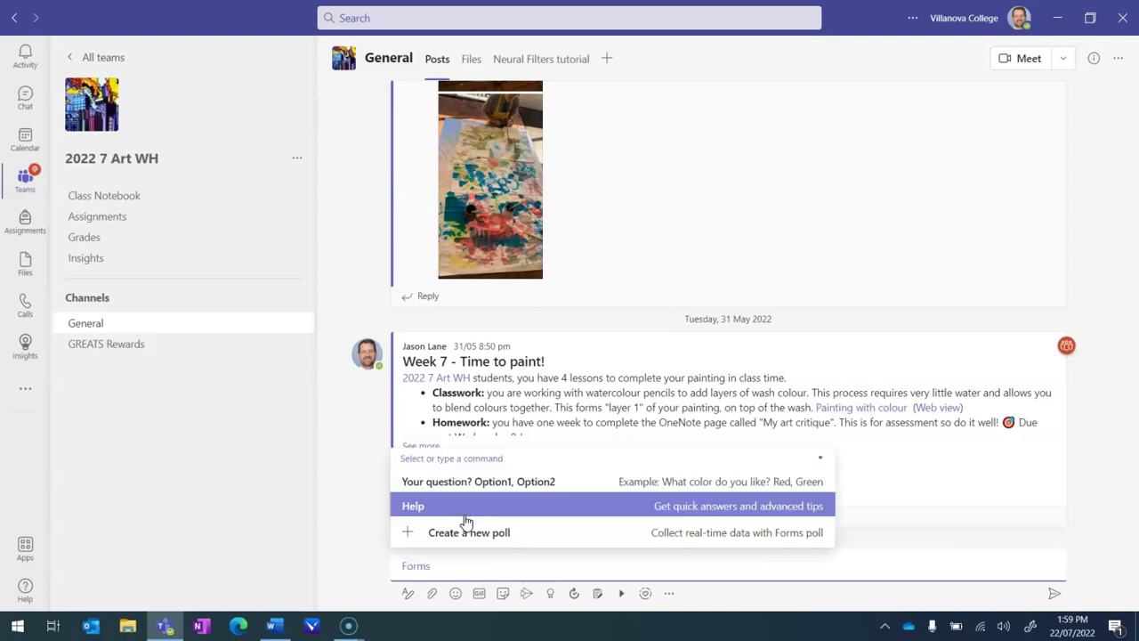
pyautogui.click(506, 537)
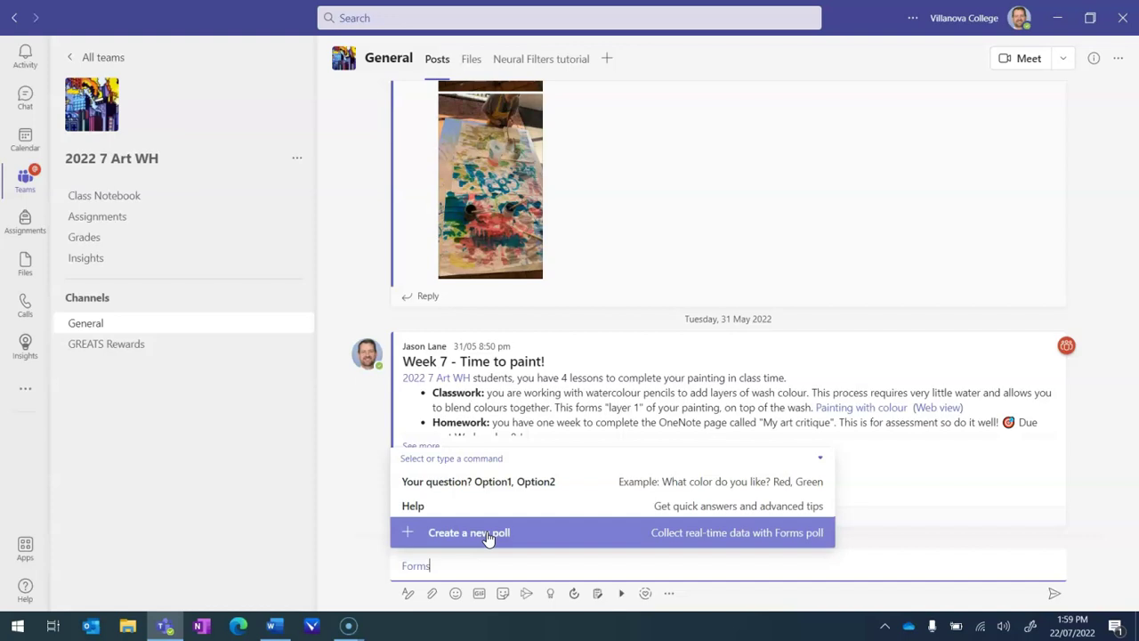
pyautogui.click(489, 537)
pyautogui.click(436, 538)
pyautogui.click(425, 540)
pyautogui.click(483, 539)
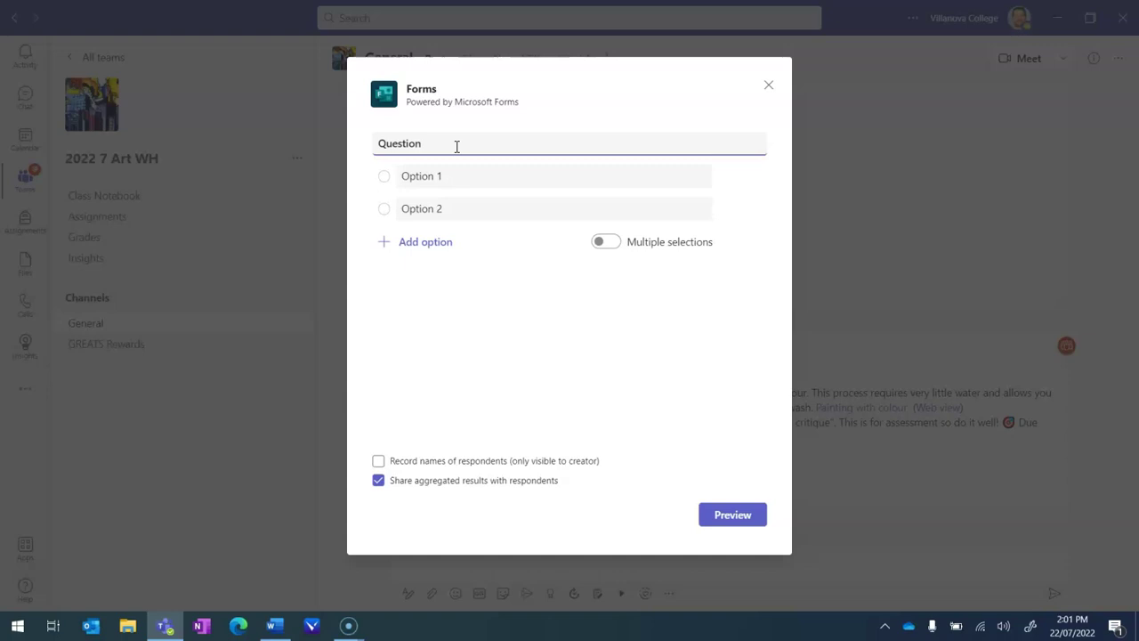
# Enter "How well did you complete today's task?" as the poll question
pyautogui.doubleClick(457, 147)
pyautogui.write('How well did you')
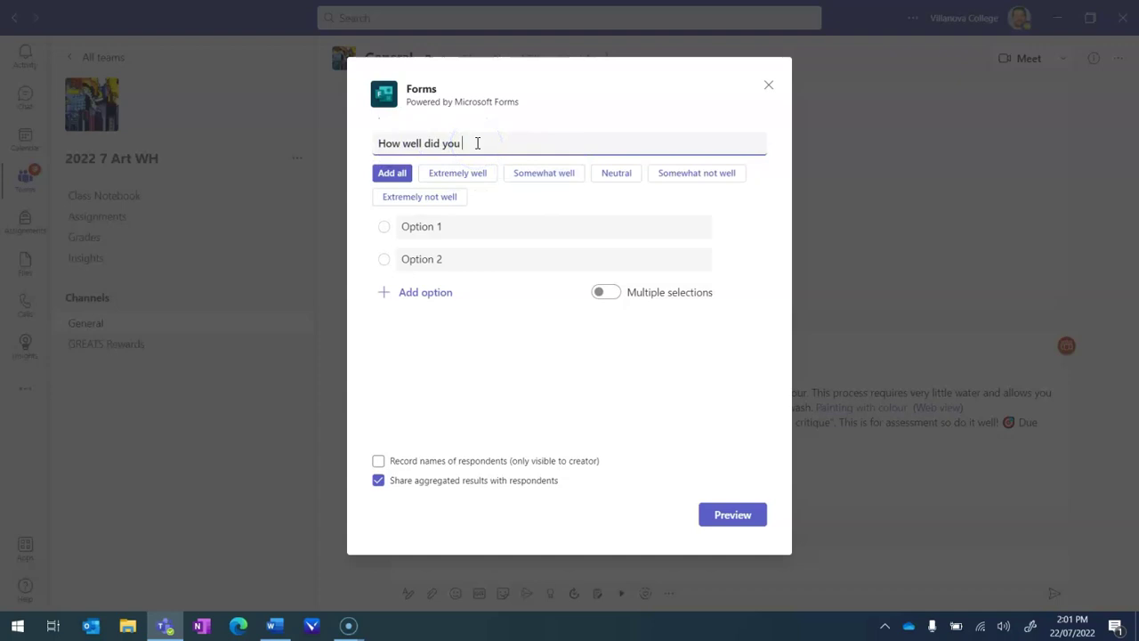
pyautogui.write("complete today's task?")
pyautogui.click(495, 151)
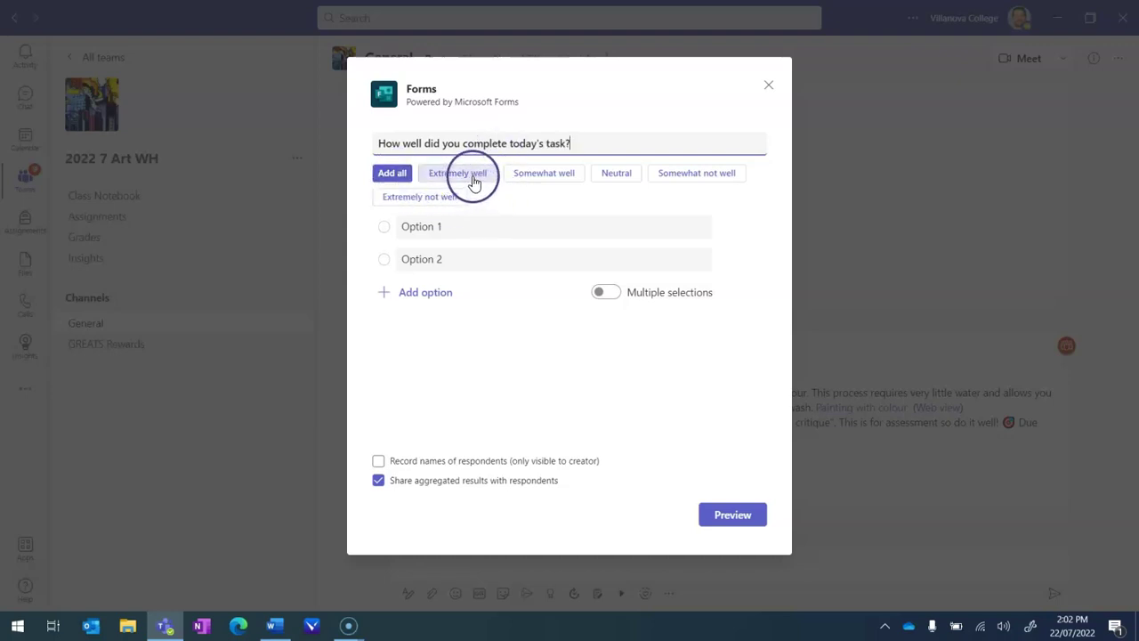
# Add all the suggested answers to the poll, plus an extra option reading "Help please!"
pyautogui.click(410, 176)
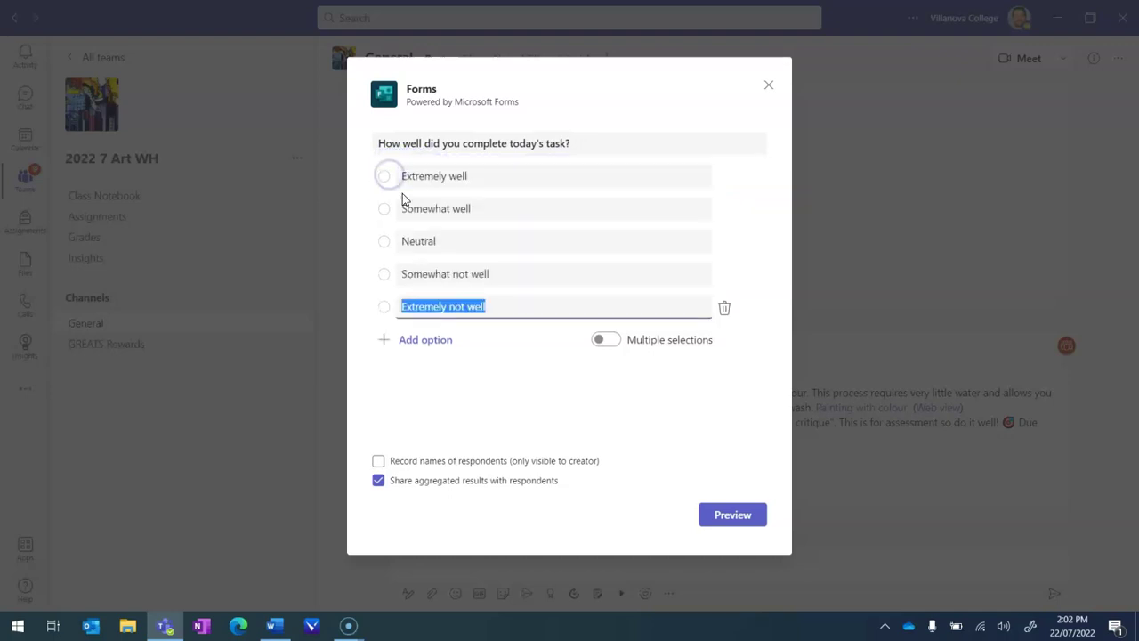
pyautogui.click(442, 177)
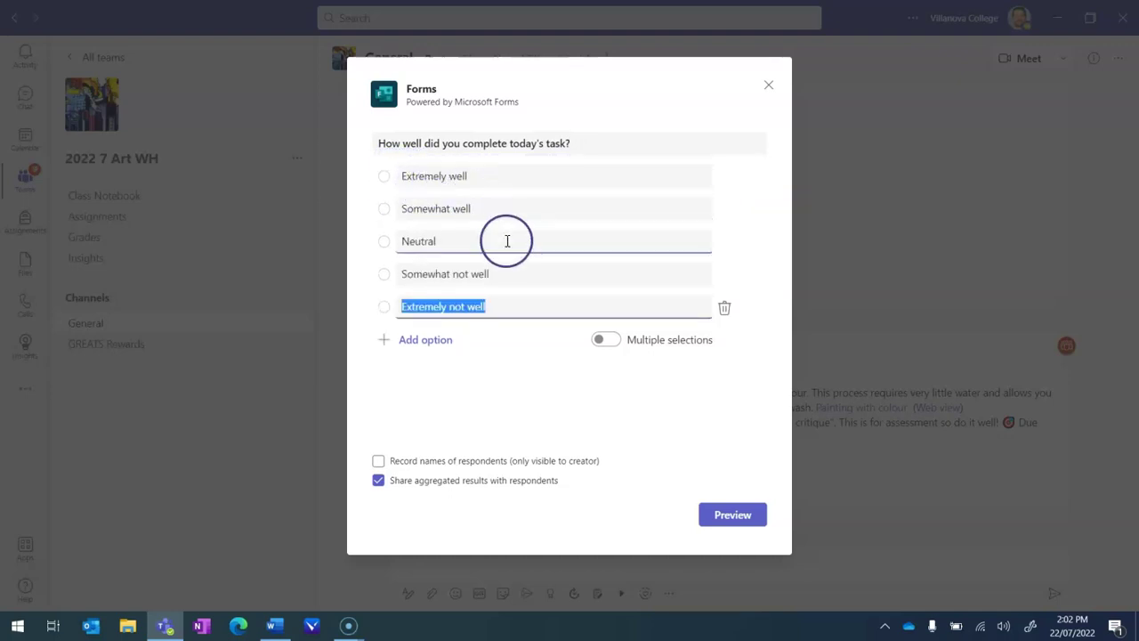
pyautogui.click(425, 339)
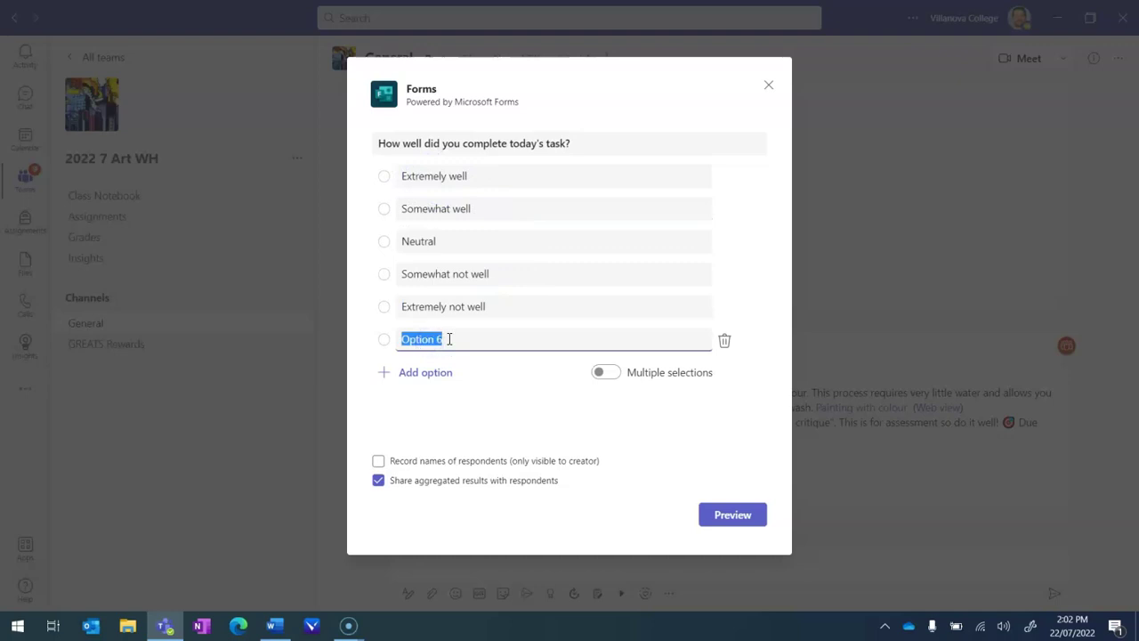
pyautogui.write('Help please!')
pyautogui.click(456, 360)
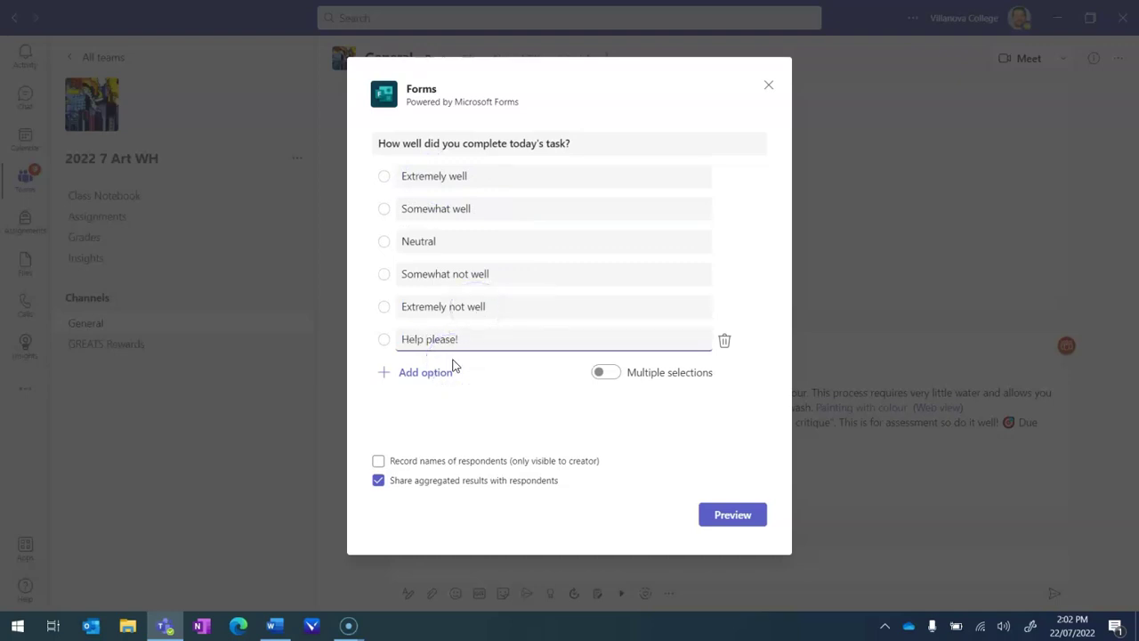
pyautogui.click(407, 385)
pyautogui.click(432, 383)
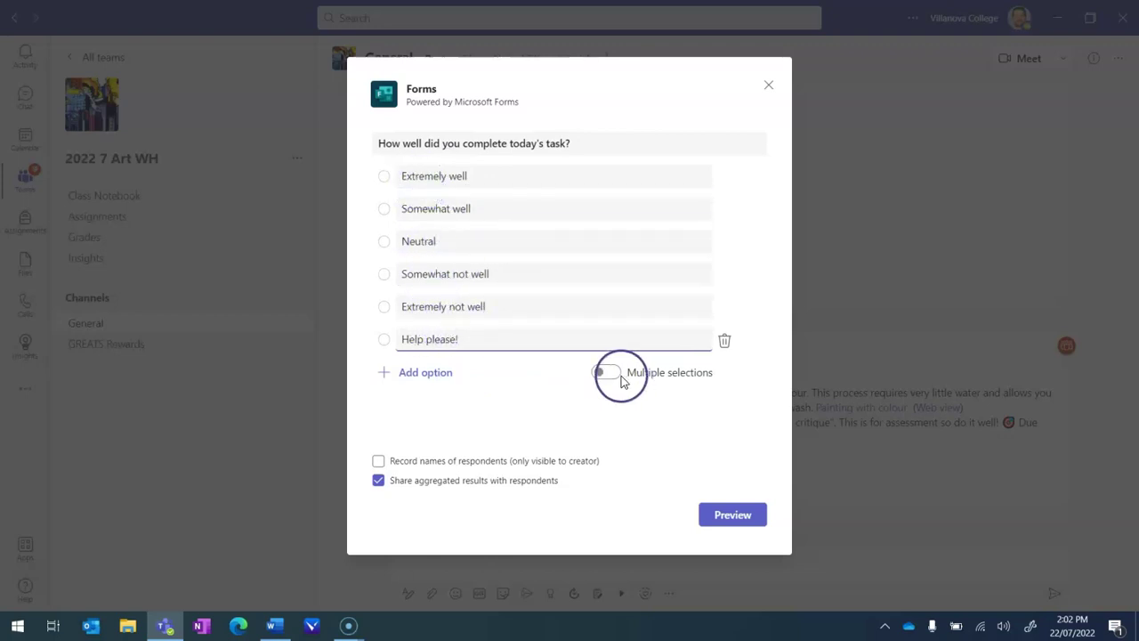
# Set the poll to record the names of respondents, then preview it and send it to the channel
pyautogui.click(379, 461)
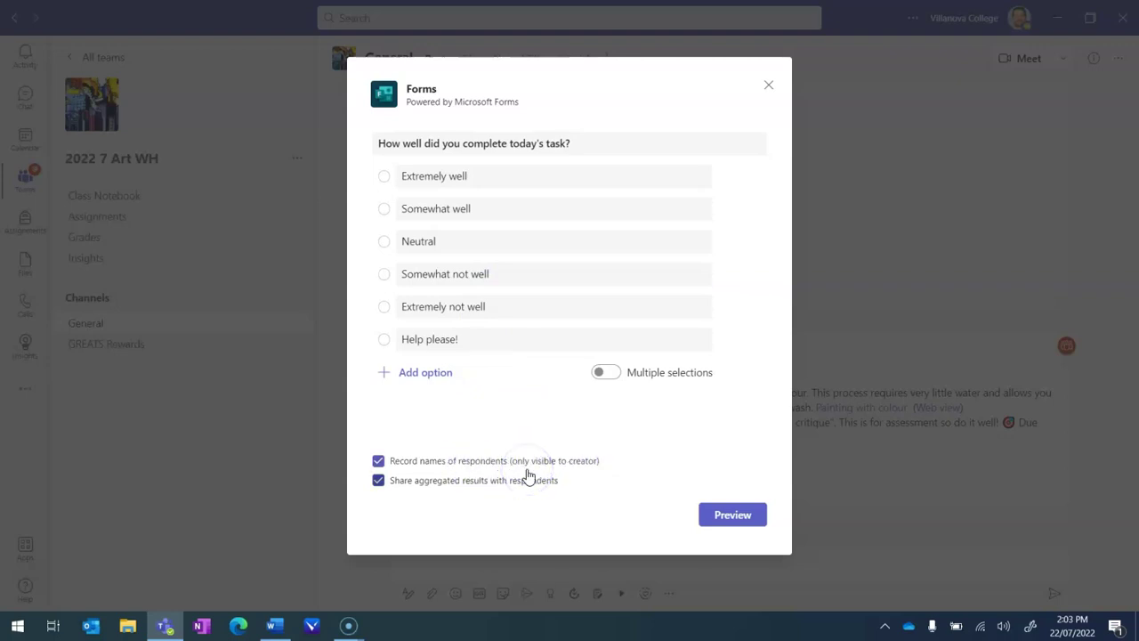
pyautogui.click(733, 517)
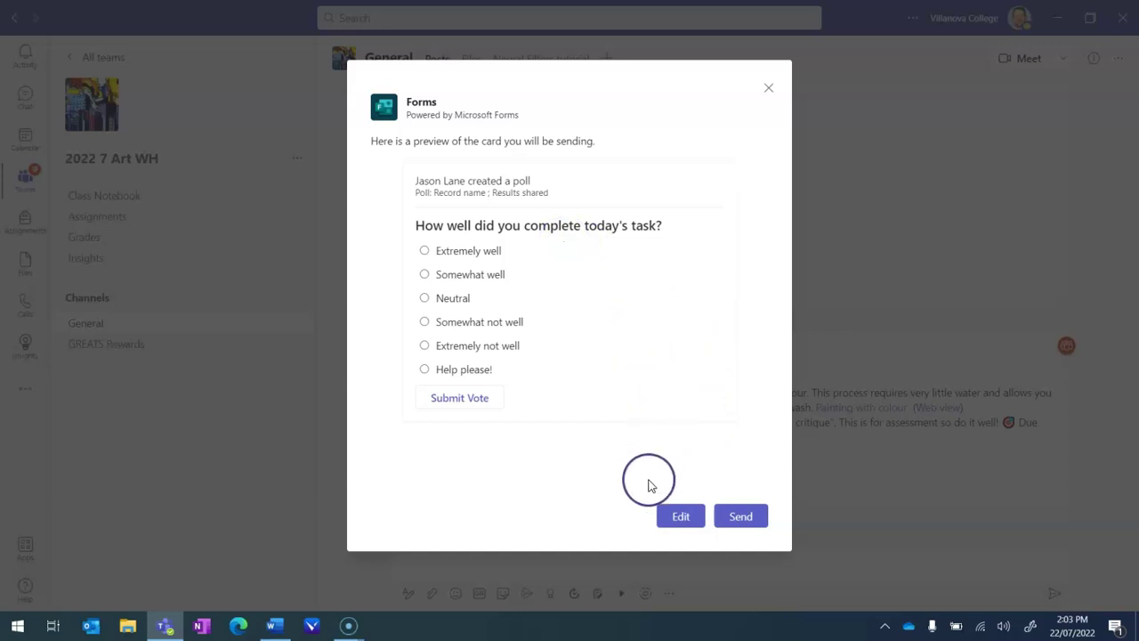
pyautogui.click(425, 275)
pyautogui.click(447, 298)
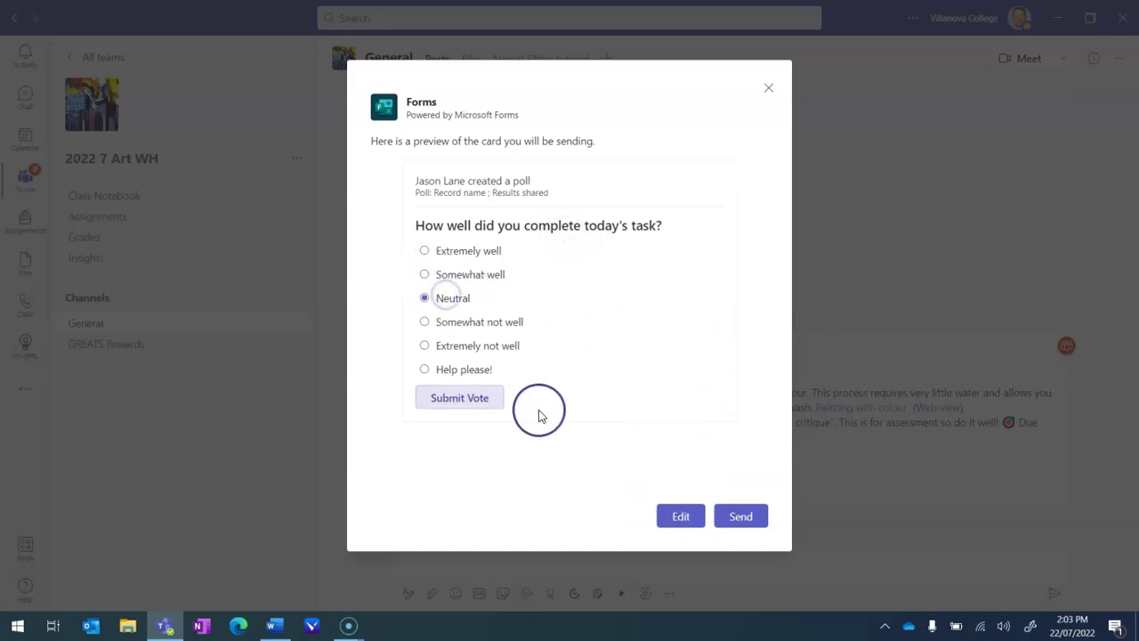
pyautogui.click(747, 515)
pyautogui.click(669, 457)
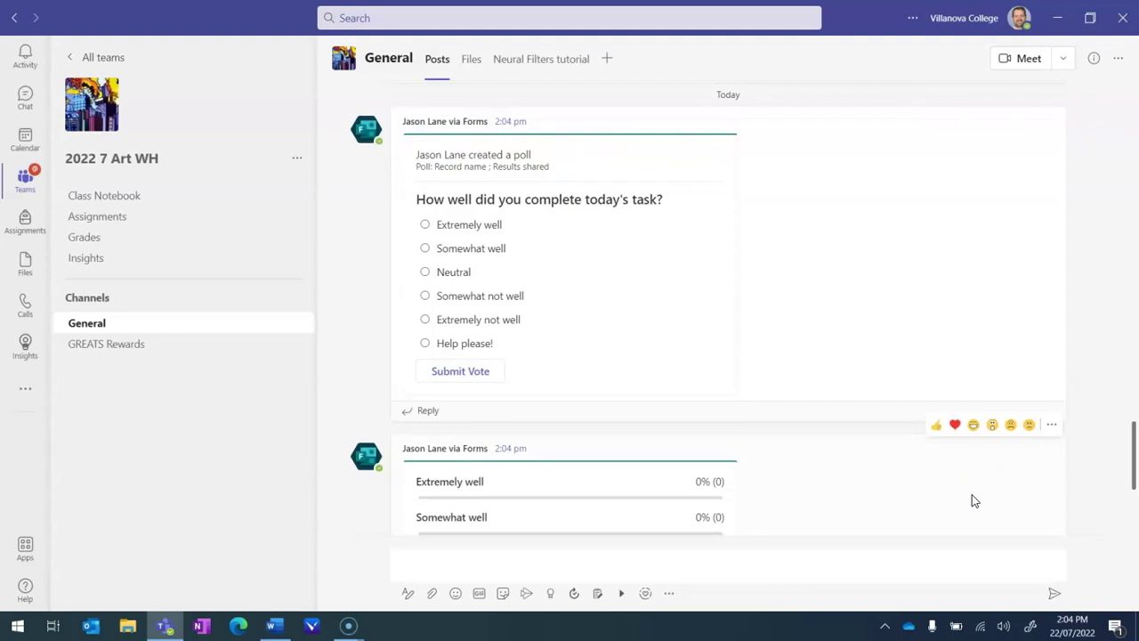
# Switch to the student's Teams session in the browser and submit a vote for "Somewhat well" in the poll
pyautogui.click(427, 224)
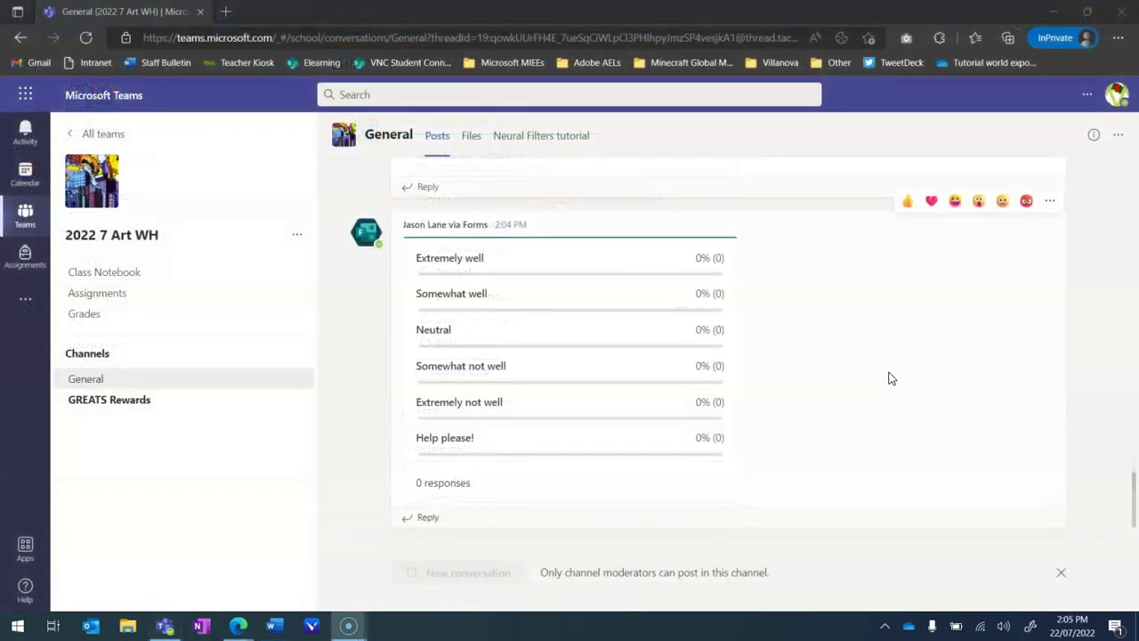
pyautogui.scroll(5, 886, 379)
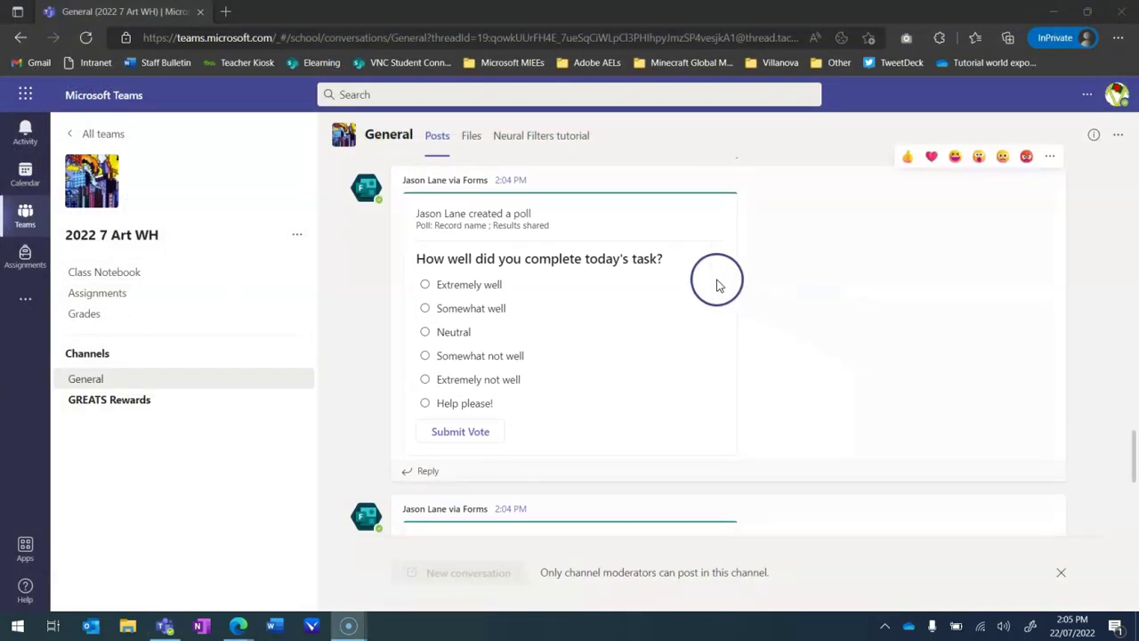
pyautogui.click(425, 309)
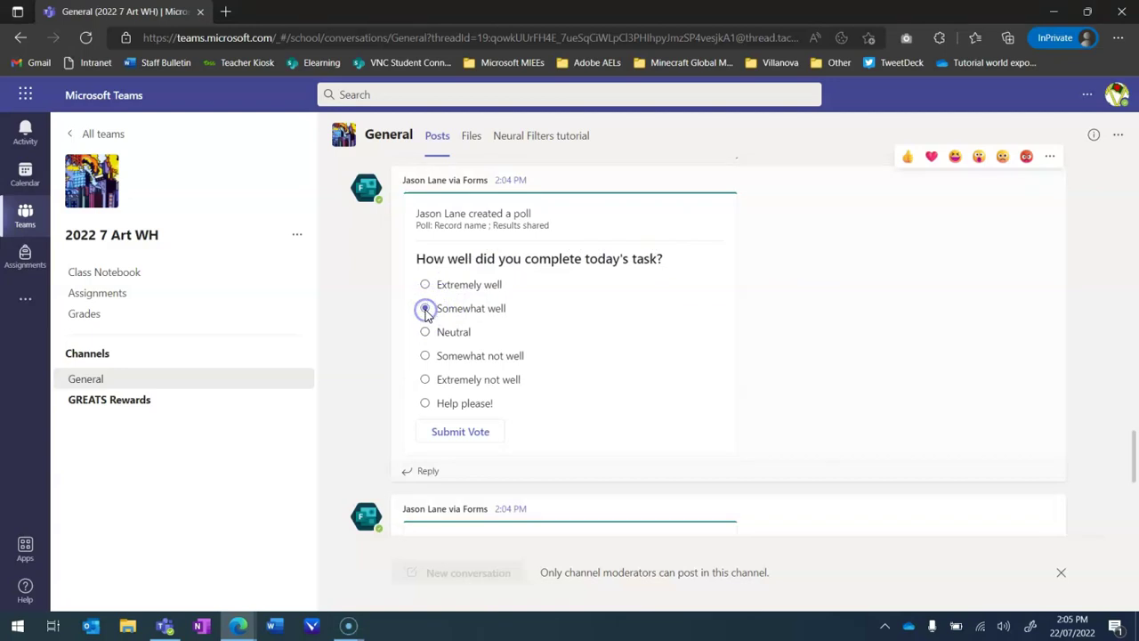
pyautogui.click(461, 434)
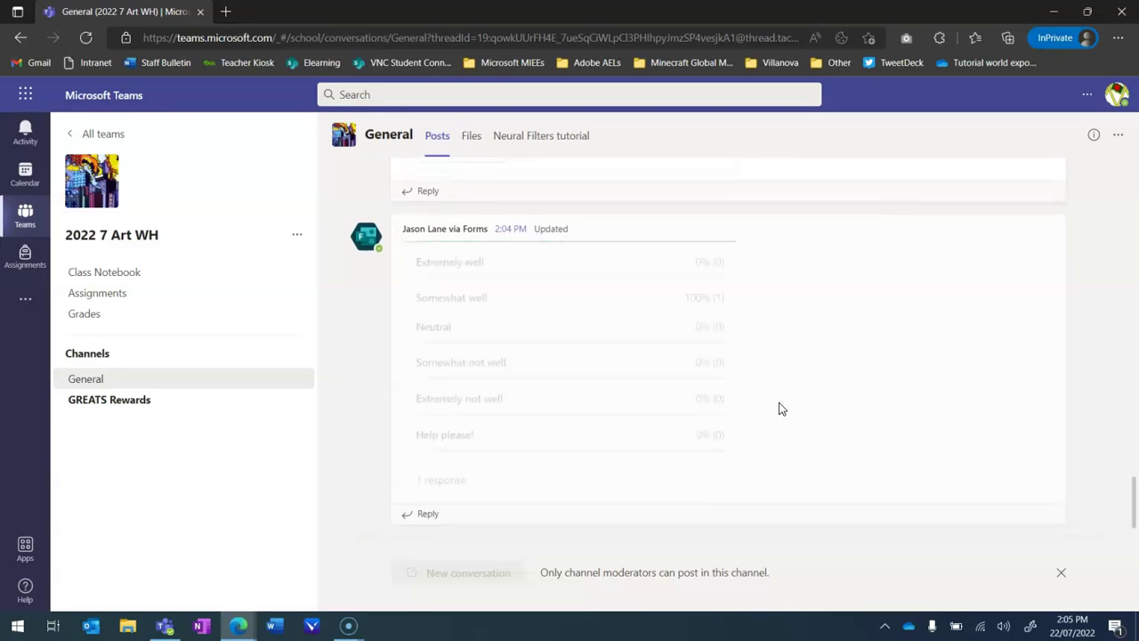
# Review the poll's results card in the student's session, then return to the teacher's Teams window to check it there
pyautogui.click(770, 328)
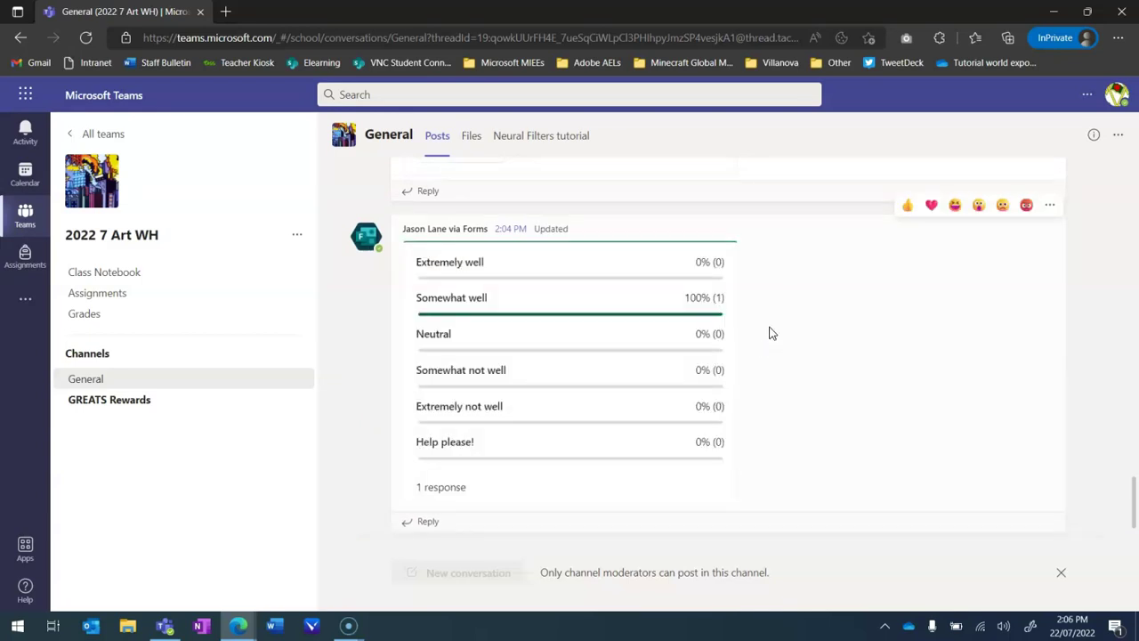
pyautogui.moveTo(730, 331)
pyautogui.mouseDown()
pyautogui.moveTo(674, 298)
pyautogui.moveTo(694, 311)
pyautogui.mouseUp()
pyautogui.click(164, 626)
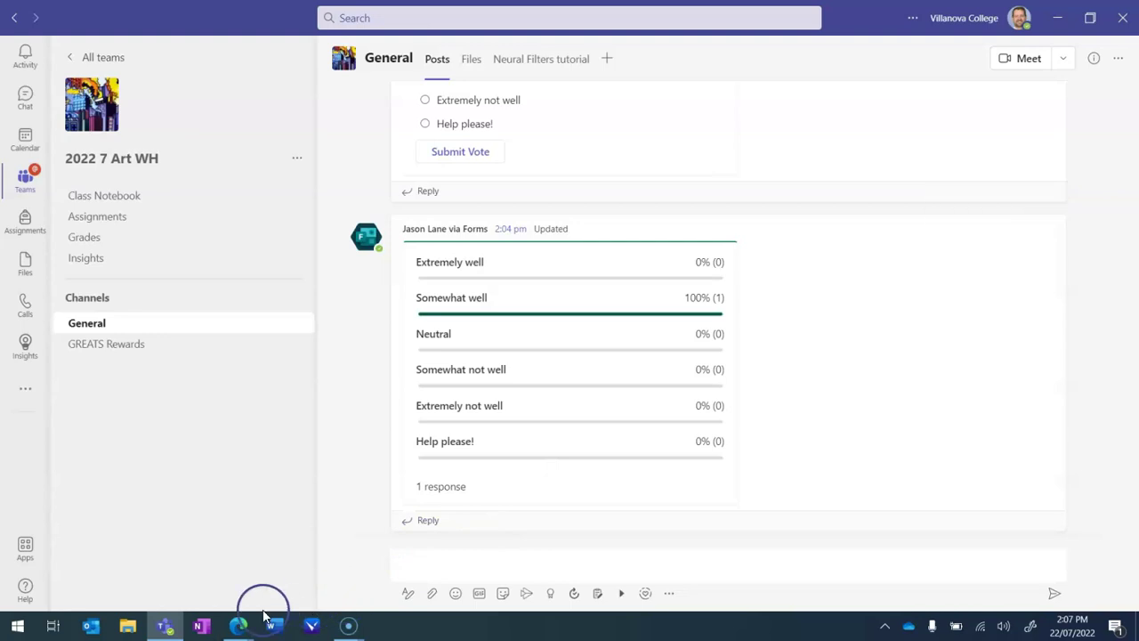
# Switch to Microsoft Forms in the browser and open the "How well did you complete today's task?" poll from the teacher's own forms
pyautogui.click(238, 626)
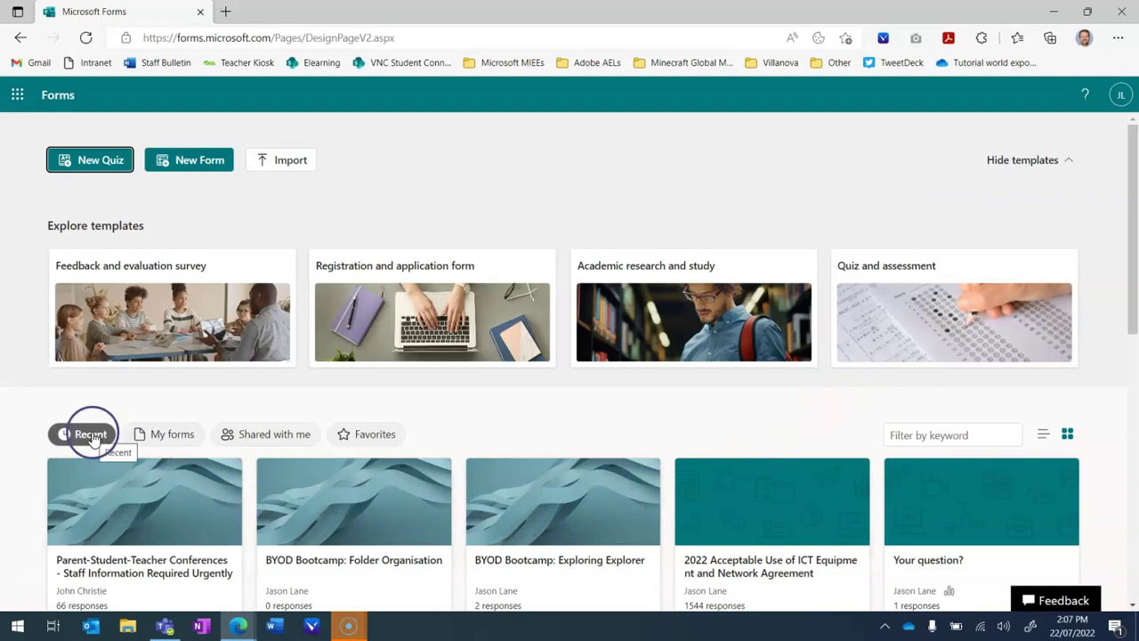
pyautogui.click(173, 438)
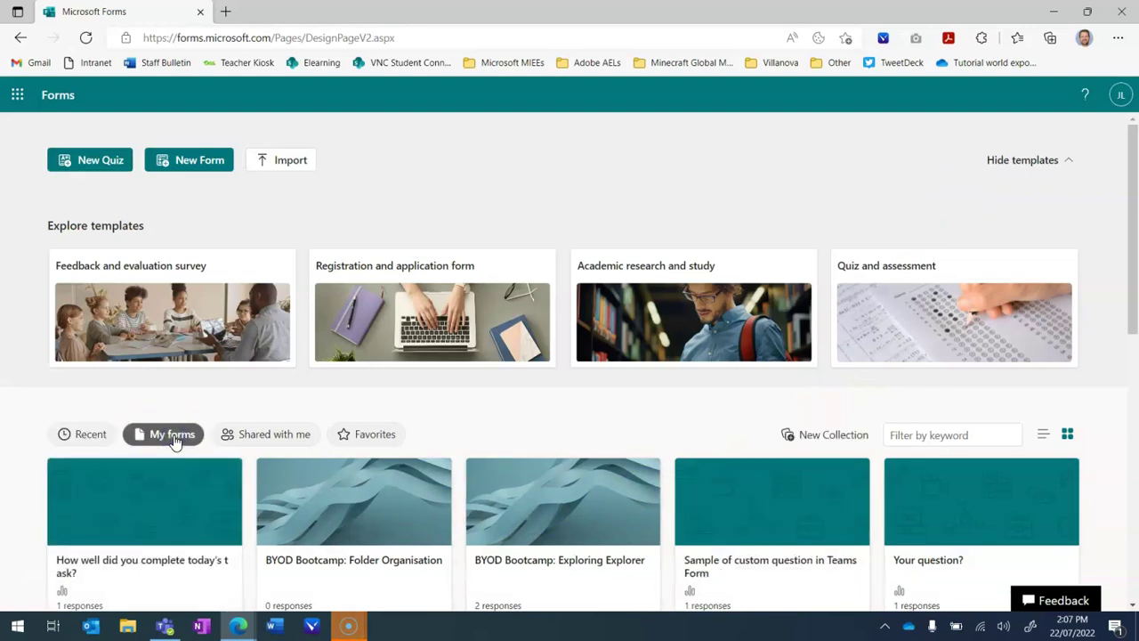
pyautogui.scroll(-3, 174, 442)
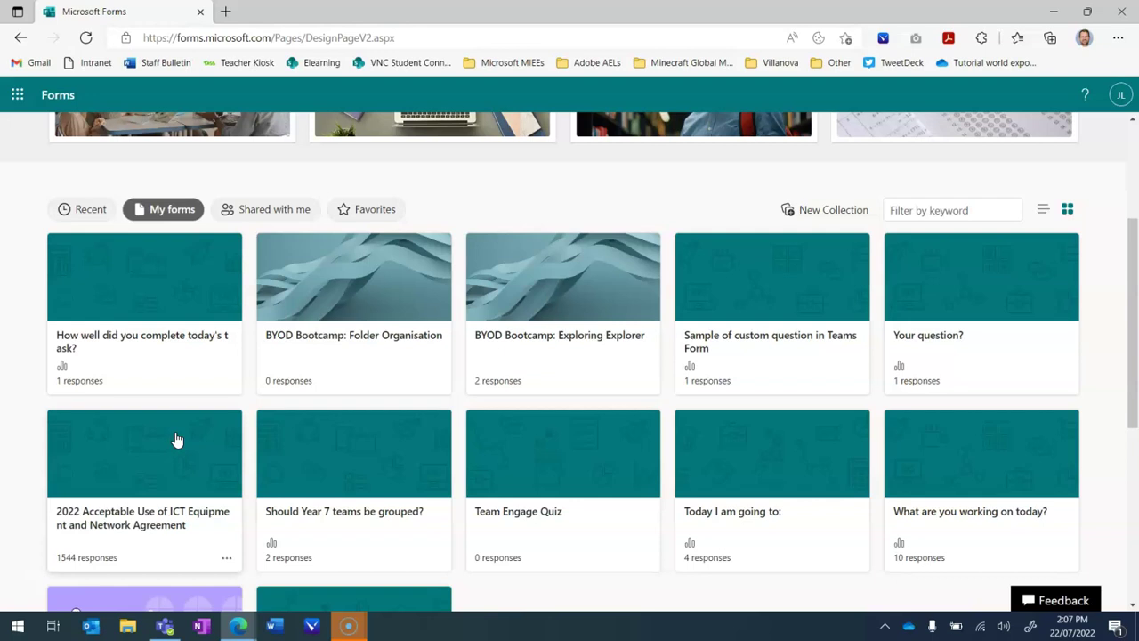
pyautogui.click(122, 266)
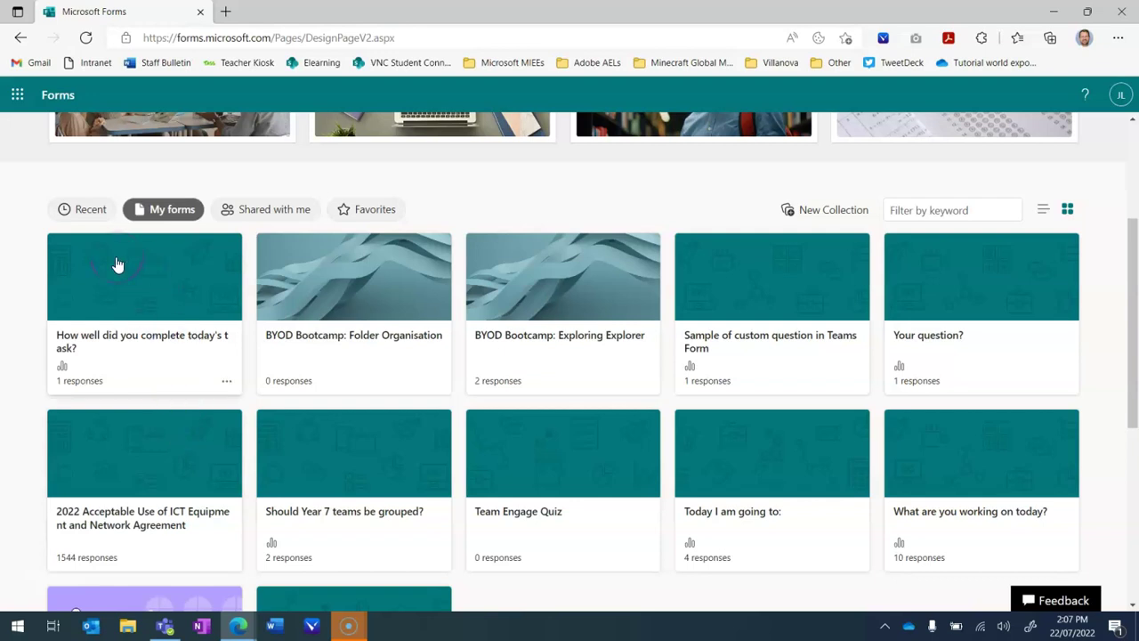
pyautogui.click(147, 255)
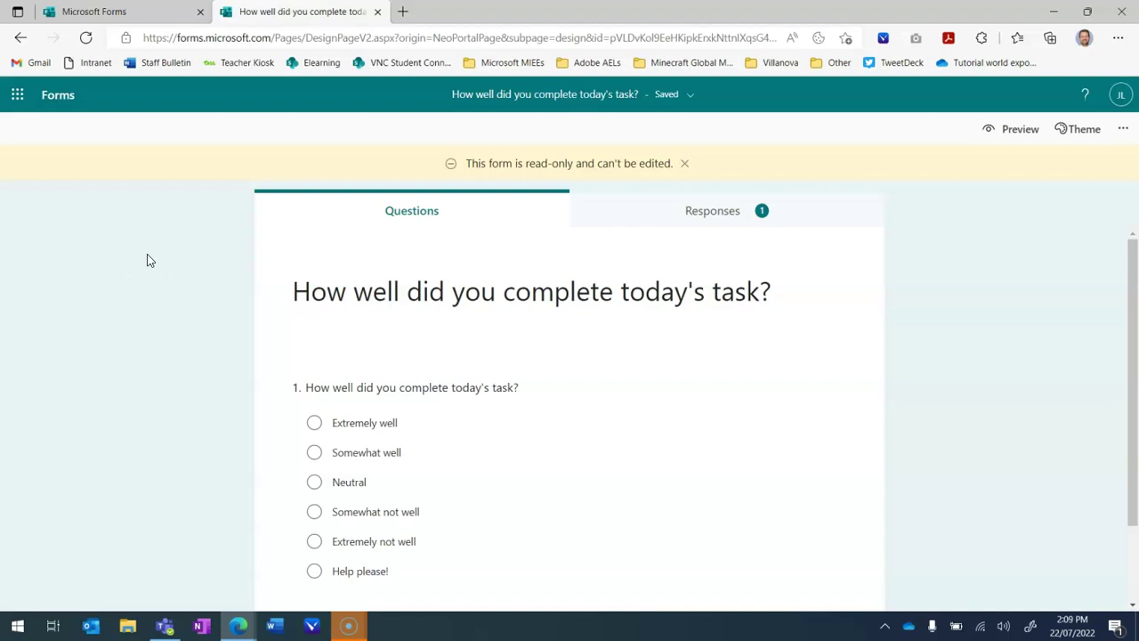
# View the poll's responses and open the detailed list of who gave each answer
pyautogui.click(655, 207)
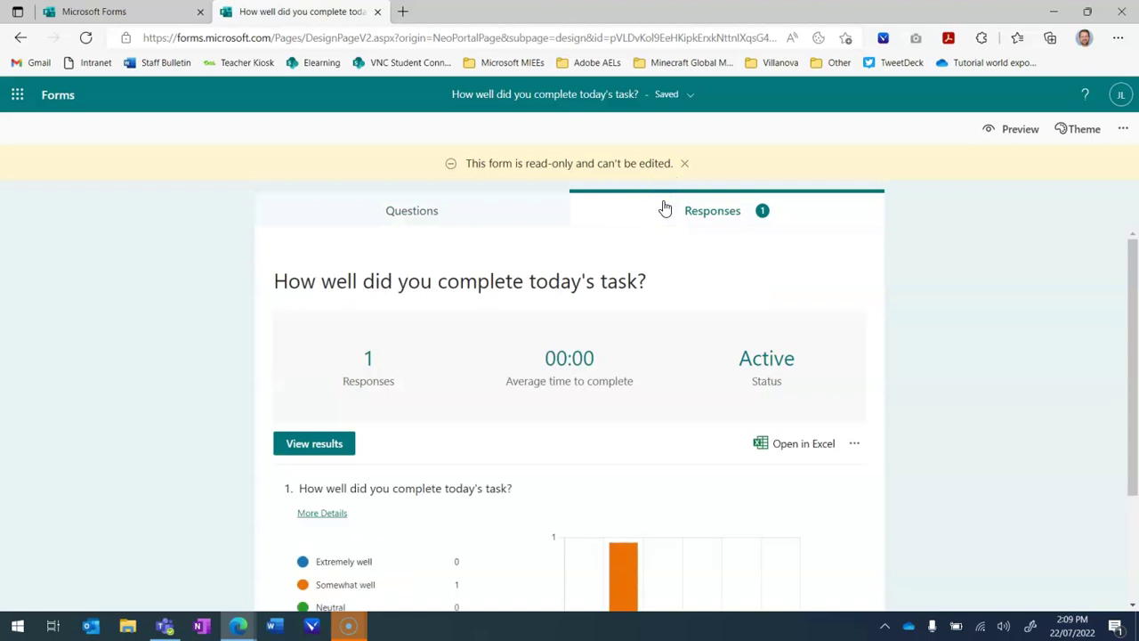
pyautogui.scroll(-1, 668, 395)
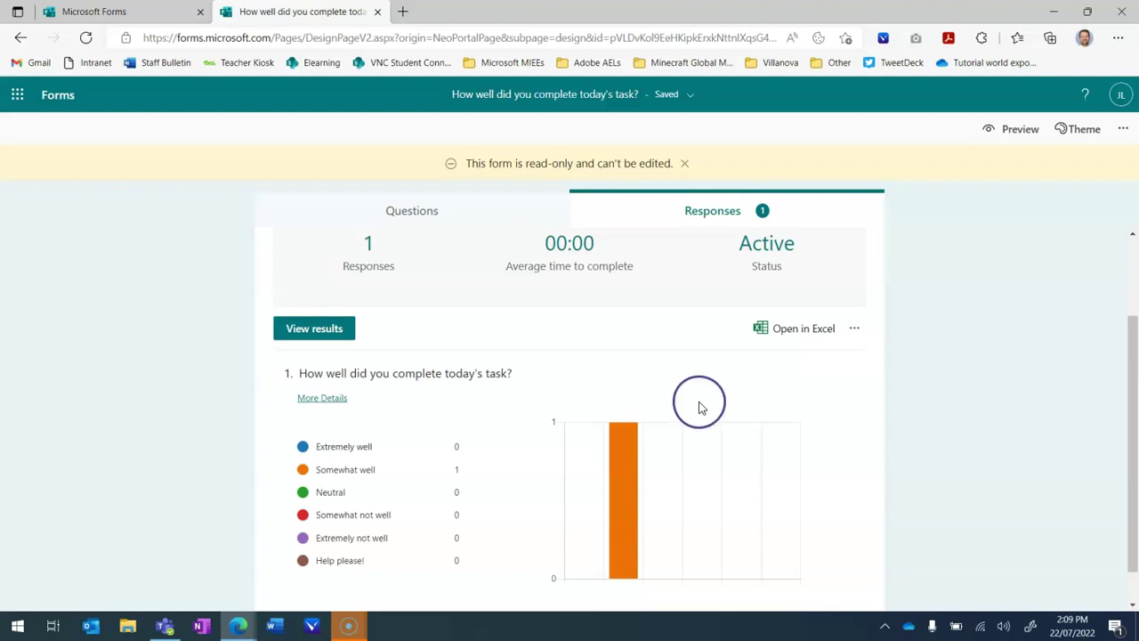
pyautogui.click(320, 399)
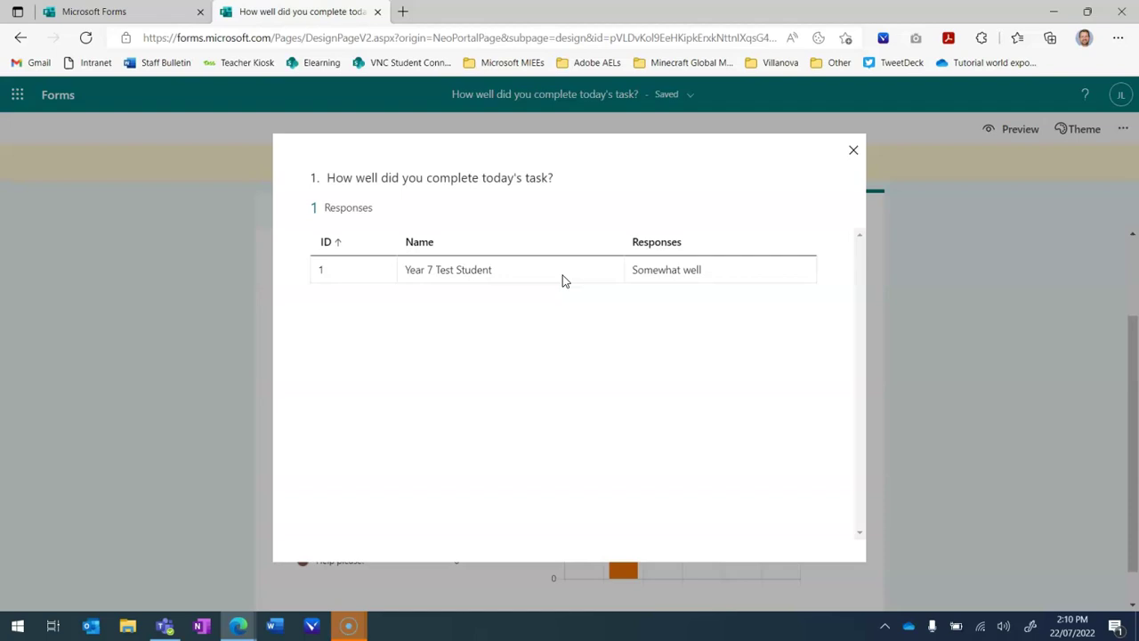
# Compare the anonymous results card in the Teams channel with the named response details in Microsoft Forms
pyautogui.click(165, 625)
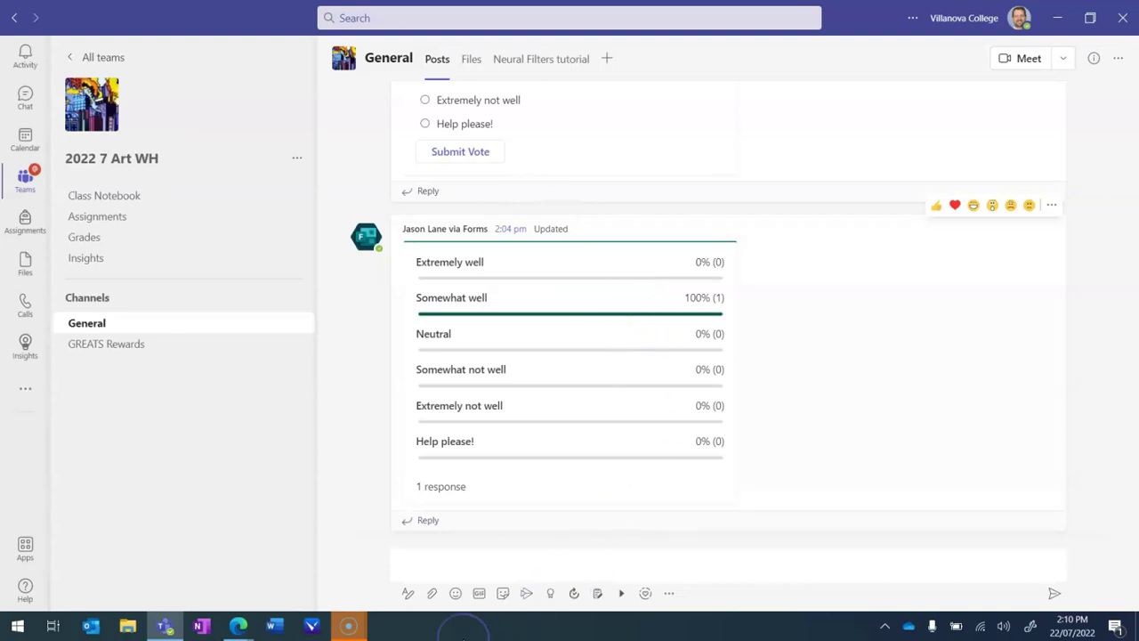
pyautogui.moveTo(239, 631)
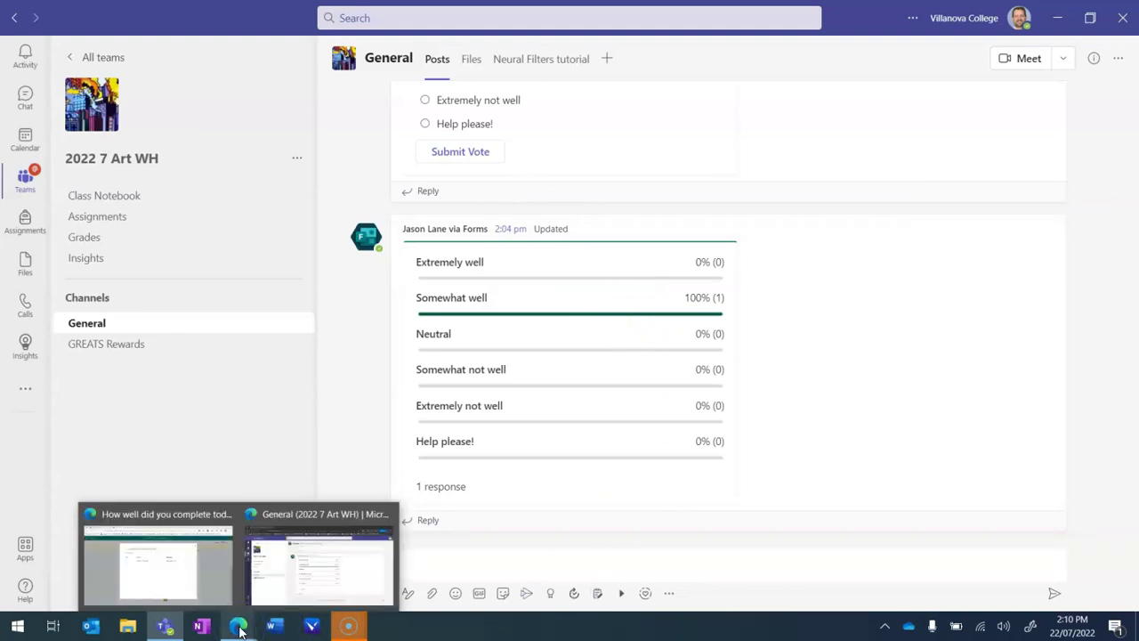
pyautogui.click(210, 579)
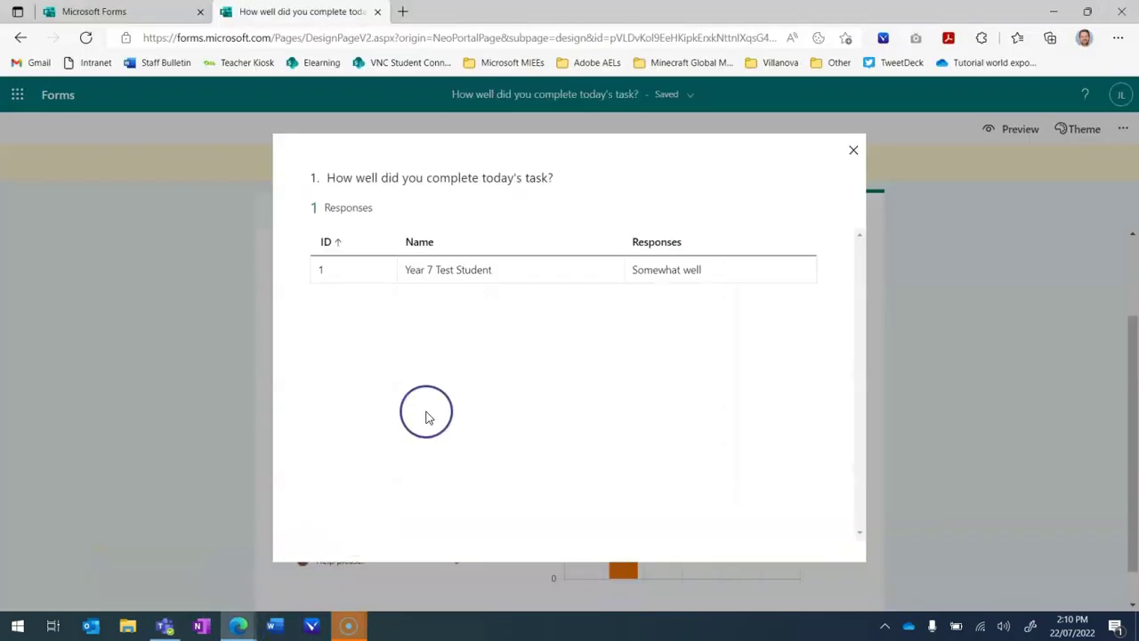